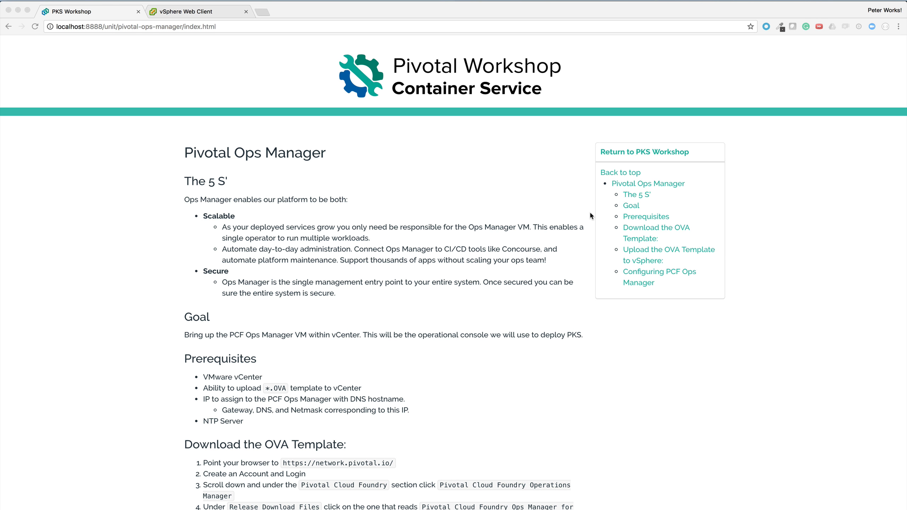
# Go to the Pivotal Network site, network.pivotal.io, in a new browser tab
pyautogui.click(267, 11)
pyautogui.write('network')
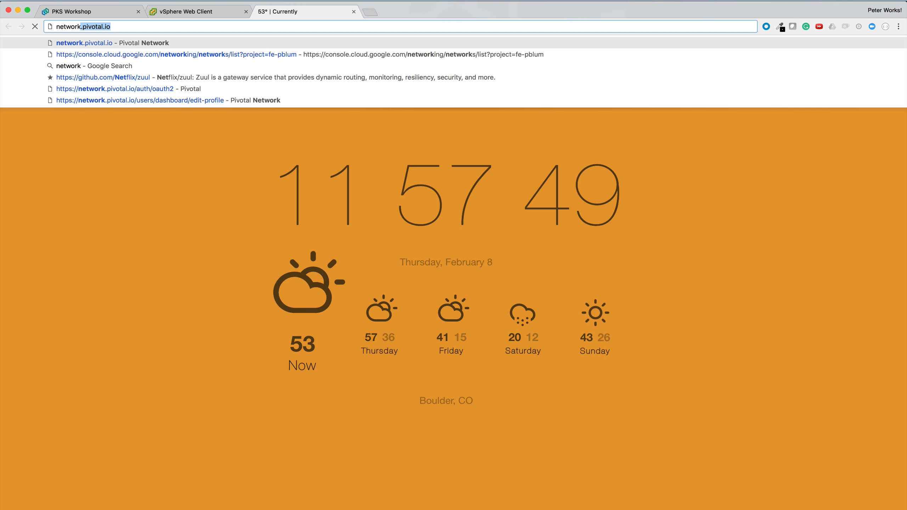
pyautogui.press('Return')
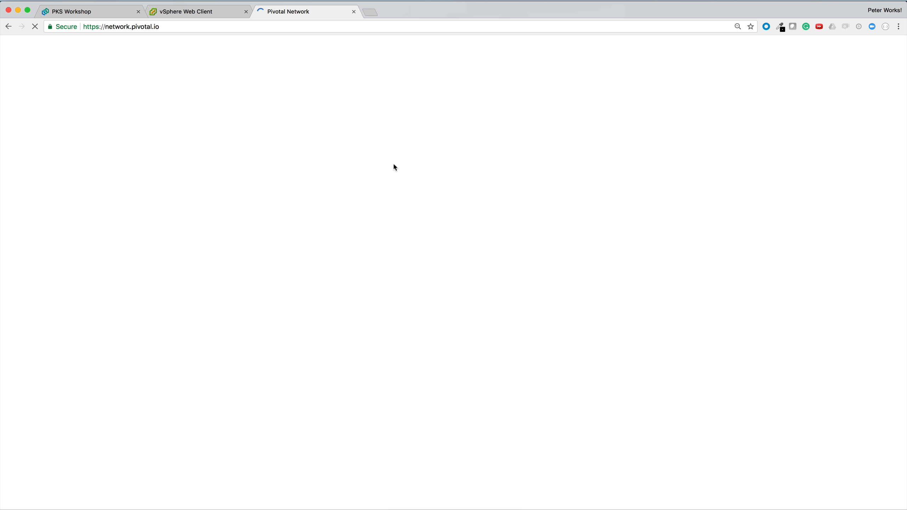
pyautogui.scroll(-1, 494, 411)
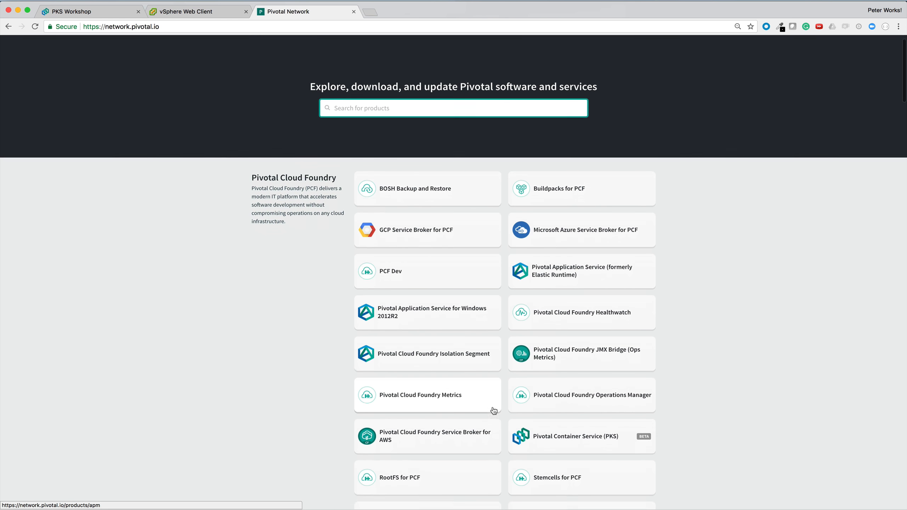
pyautogui.scroll(-2, 494, 411)
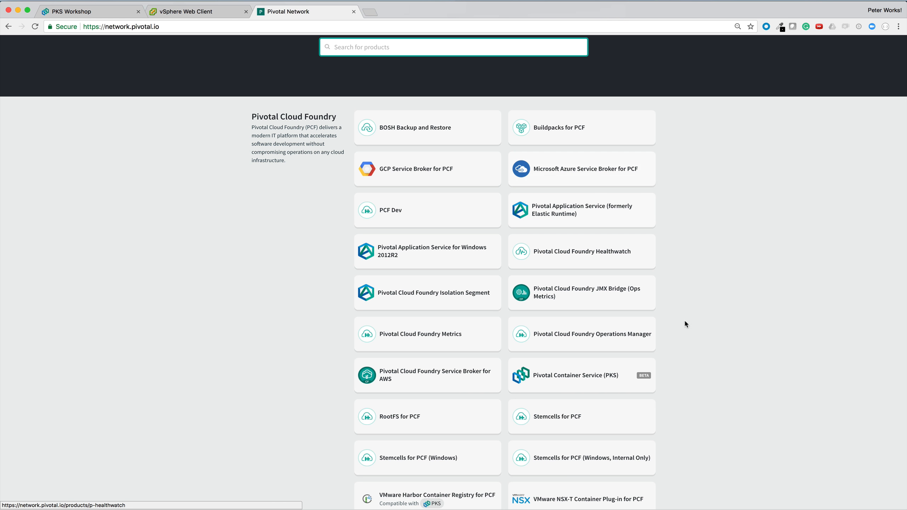
# Download the Ops Manager for vSphere file, then return to the vSphere Web Client
pyautogui.click(643, 340)
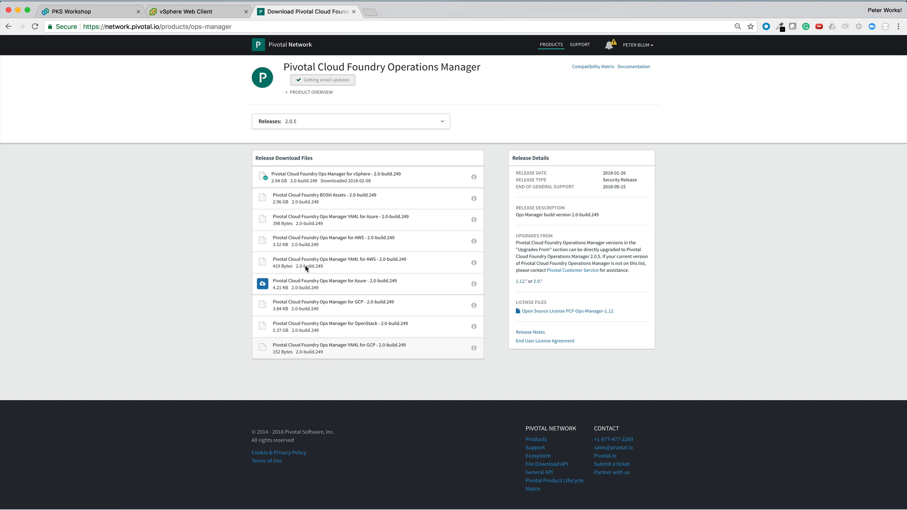
pyautogui.click(264, 177)
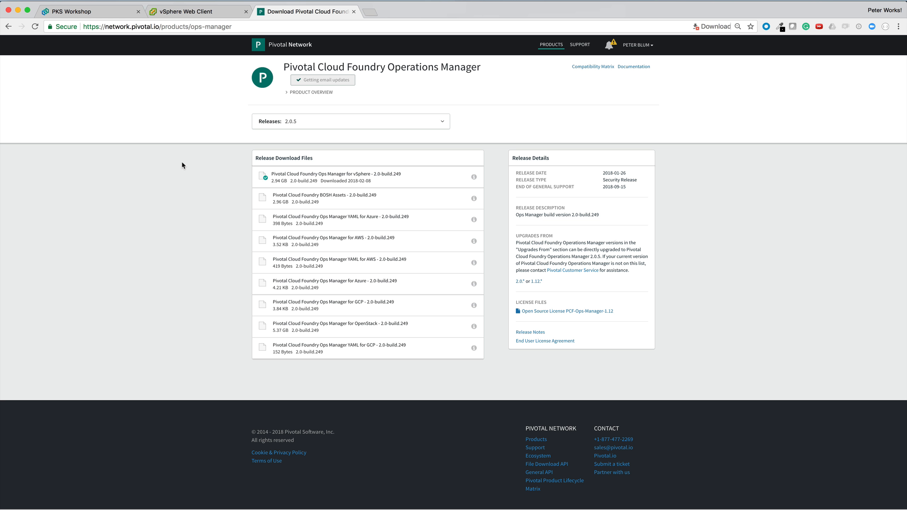
pyautogui.click(176, 16)
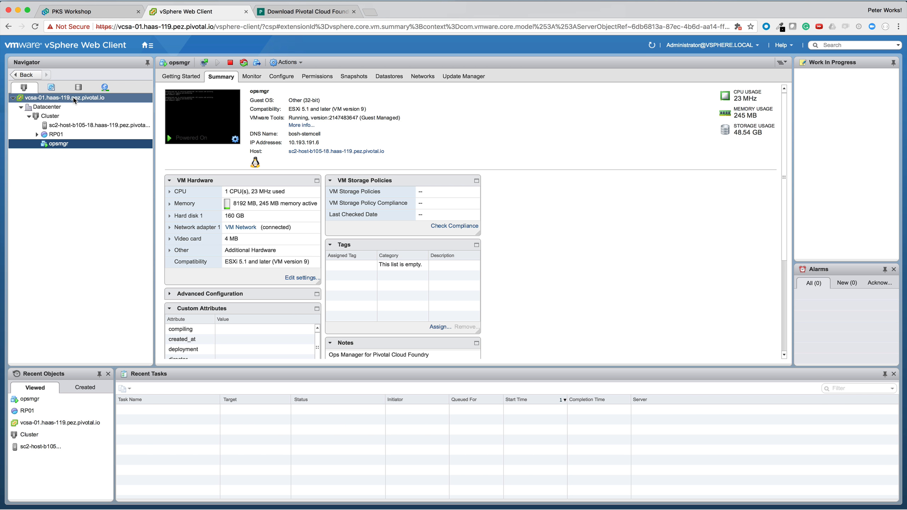
# Start an OVF deployment on vcsa-01 from the local pcf-vsphere .ova in Downloads
pyautogui.rightClick(74, 100)
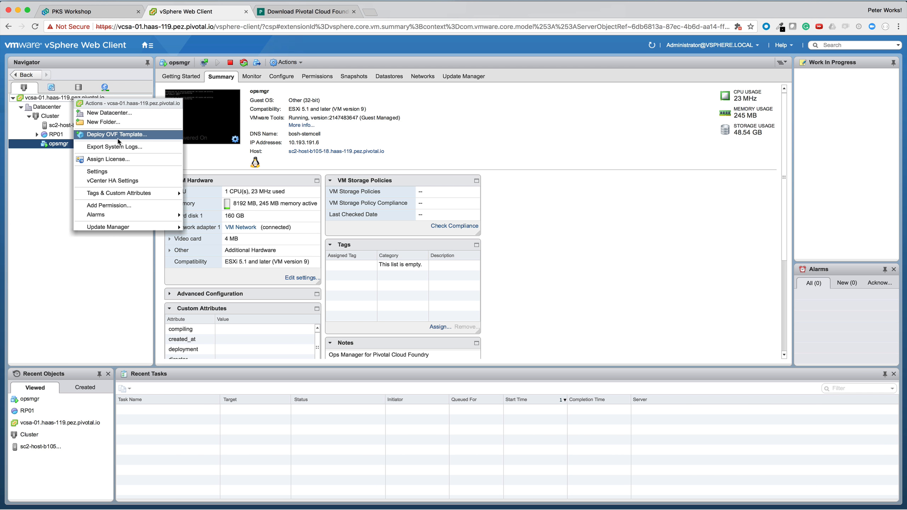
pyautogui.click(118, 140)
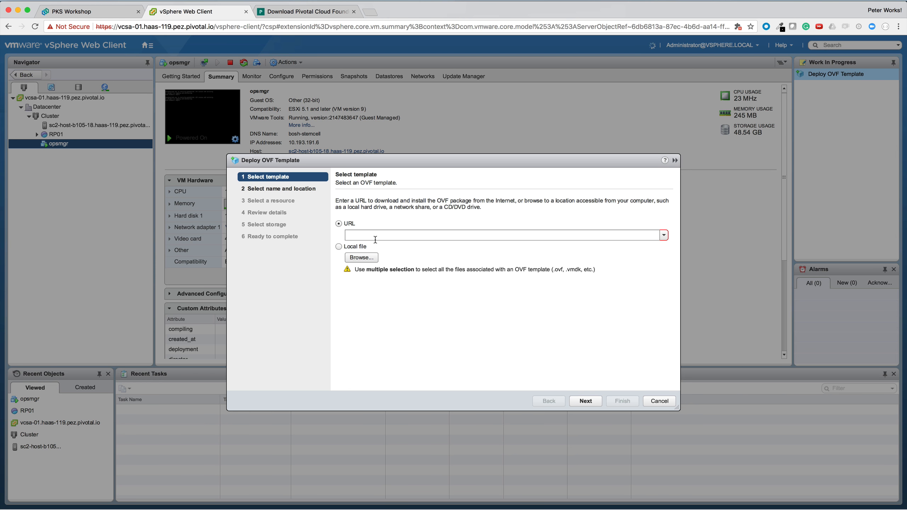
pyautogui.click(361, 258)
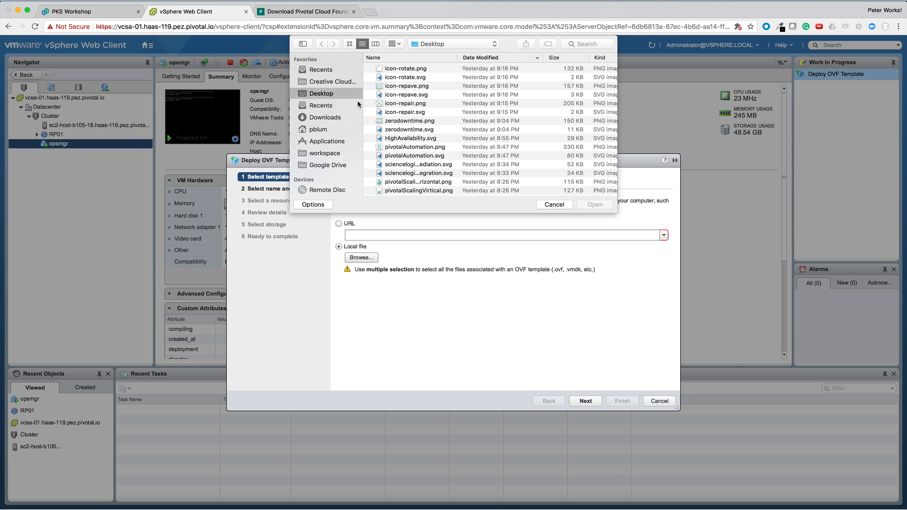
pyautogui.scroll(-5, 390, 77)
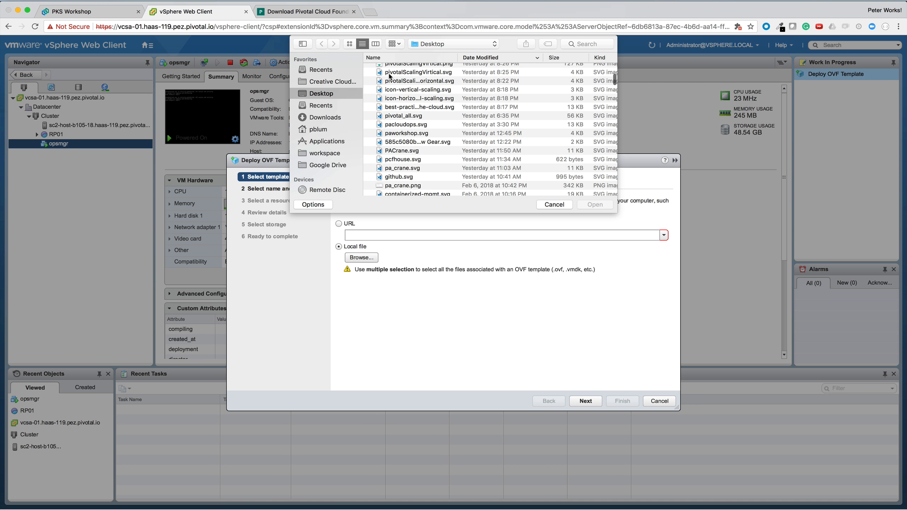
pyautogui.click(325, 117)
pyautogui.click(429, 68)
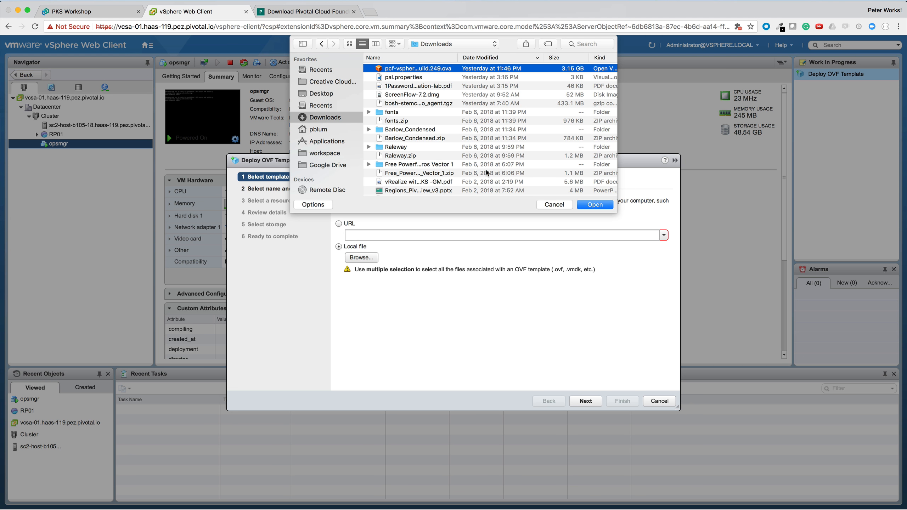
pyautogui.scroll(-5, 492, 170)
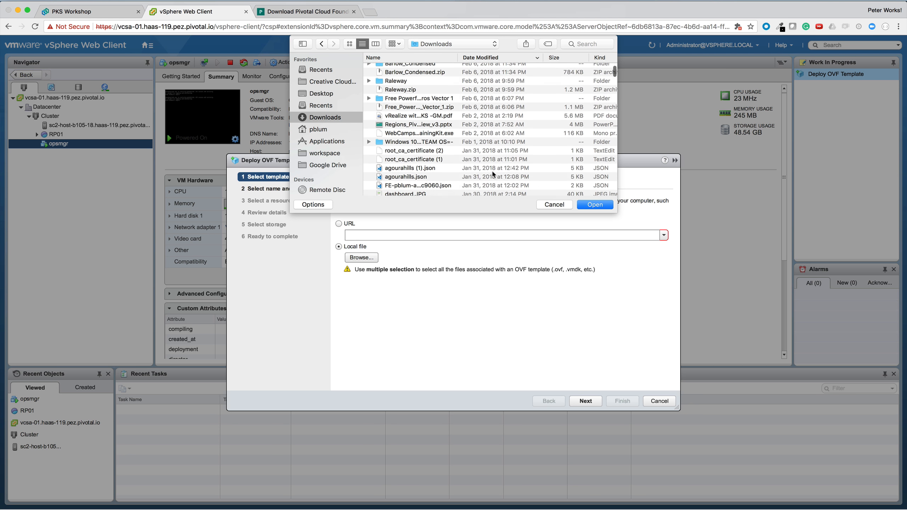
pyautogui.click(590, 205)
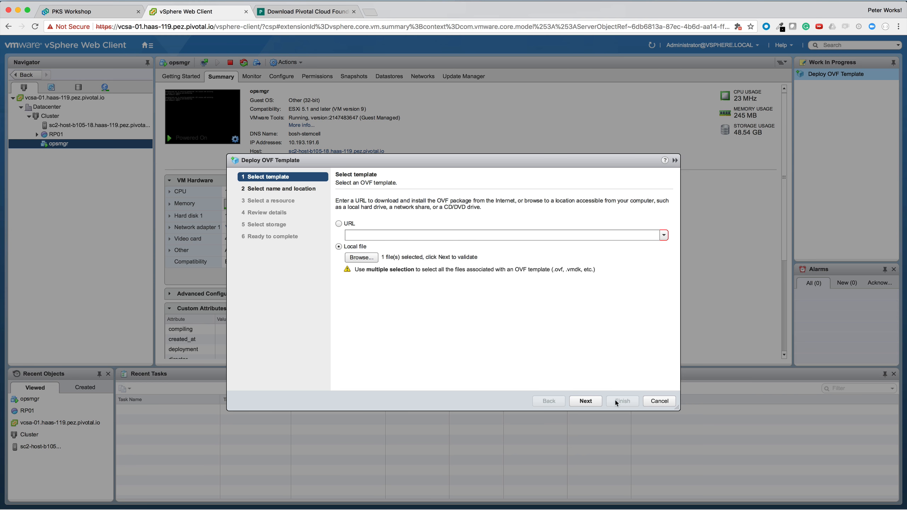
pyautogui.click(586, 401)
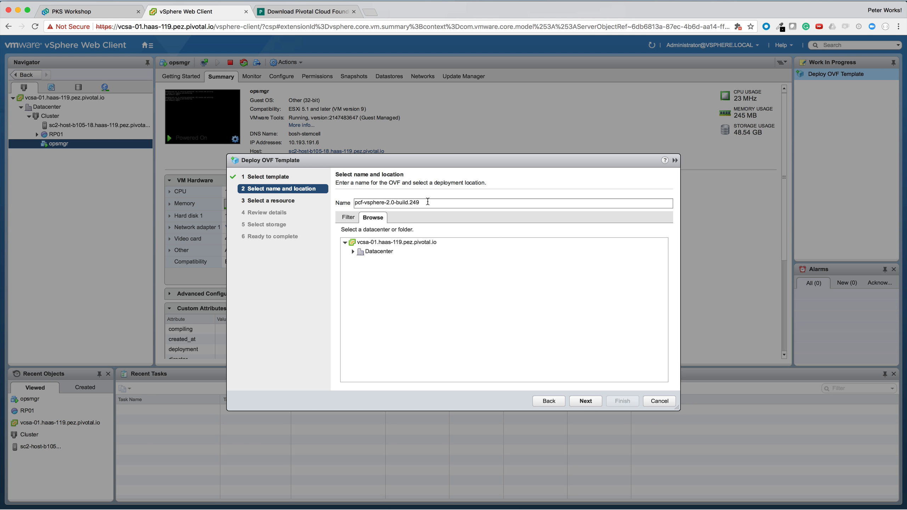
# Place the VM in the Datacenter on the cluster's sc2-host and accept the review details
pyautogui.click(355, 253)
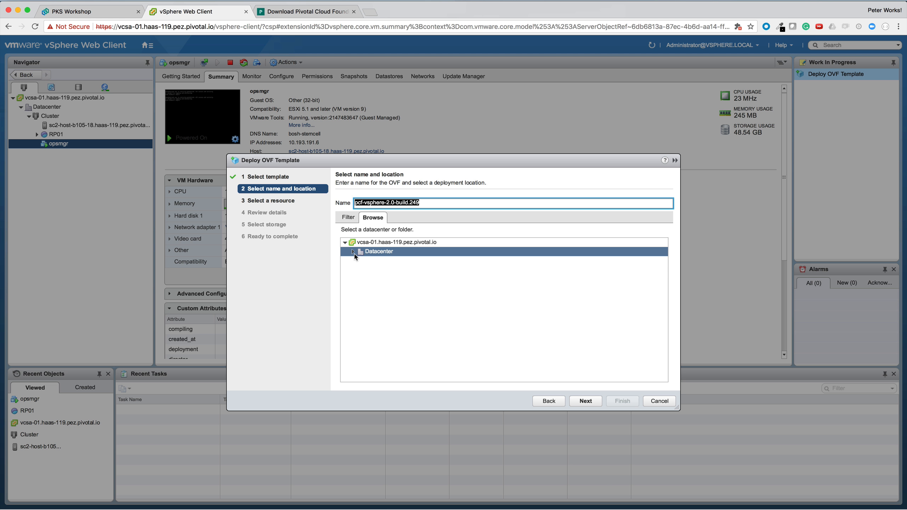
pyautogui.click(354, 252)
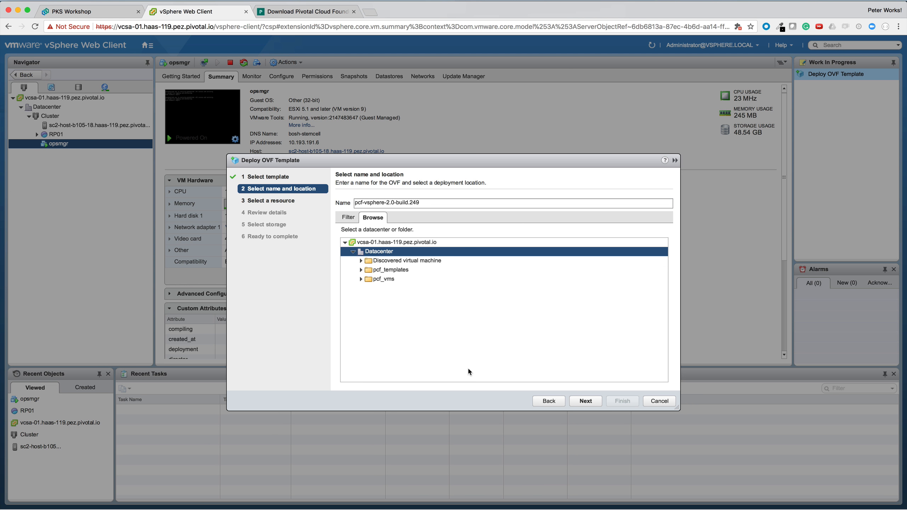
pyautogui.click(582, 400)
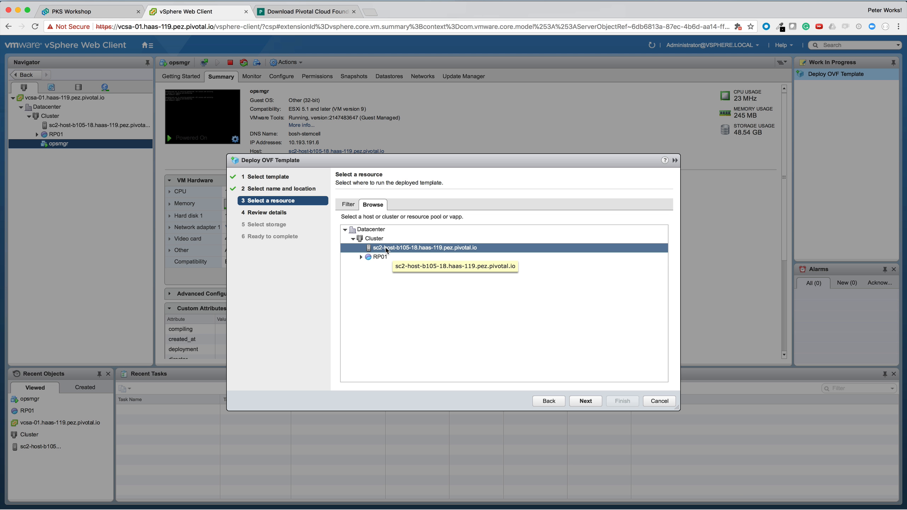
pyautogui.click(587, 400)
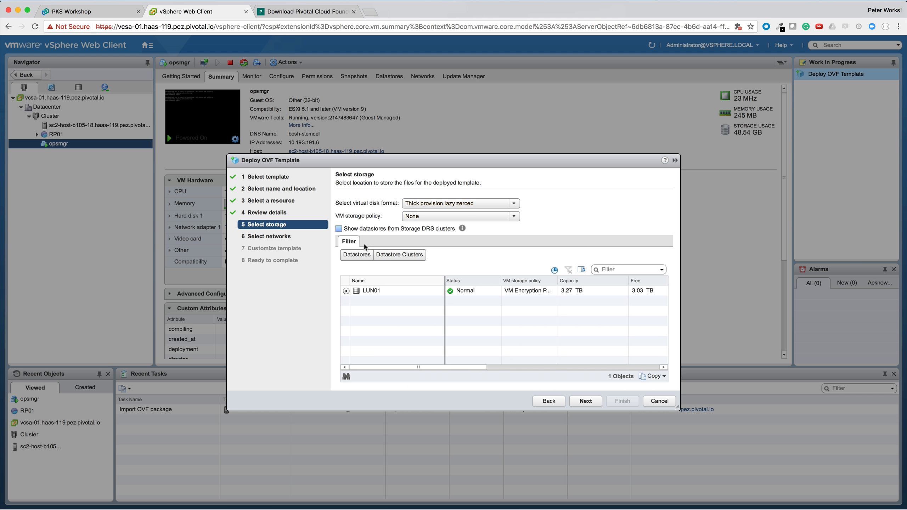
pyautogui.click(378, 295)
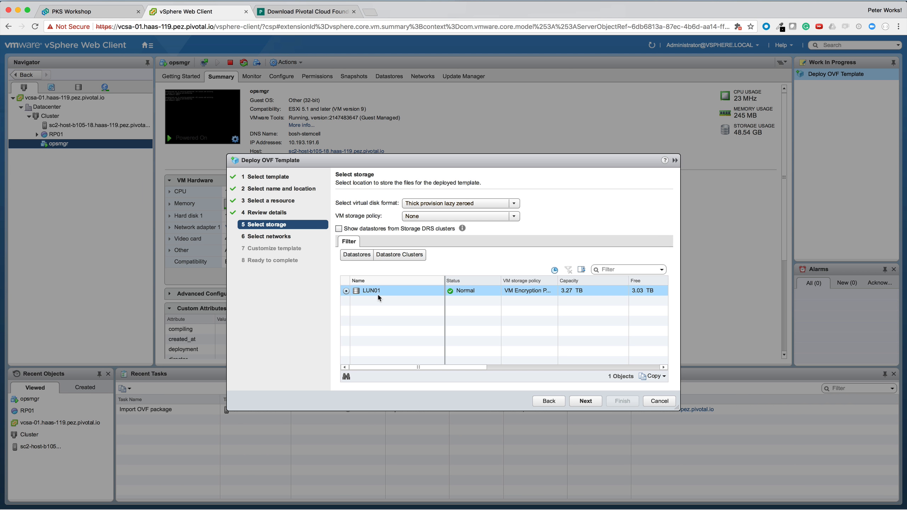
# Keep LUN01 as storage and map Network 1 to VM Network
pyautogui.click(586, 401)
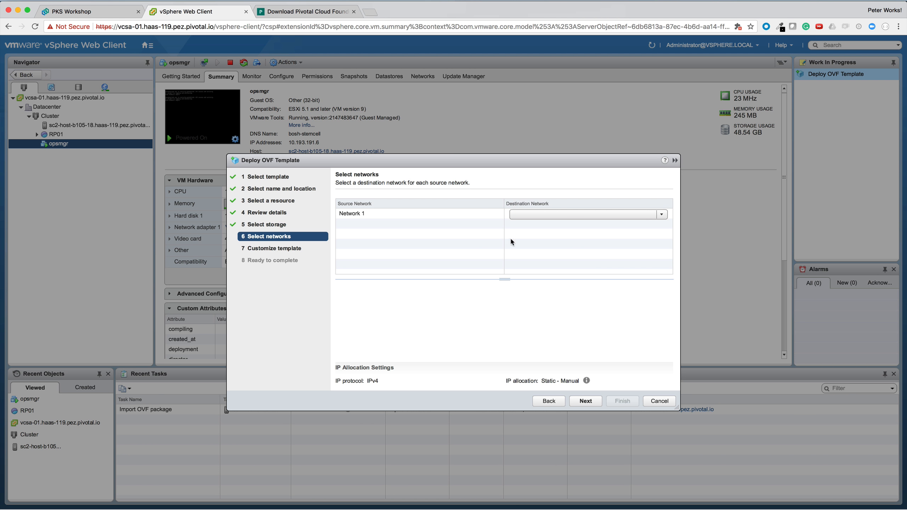
pyautogui.click(531, 215)
pyautogui.click(536, 226)
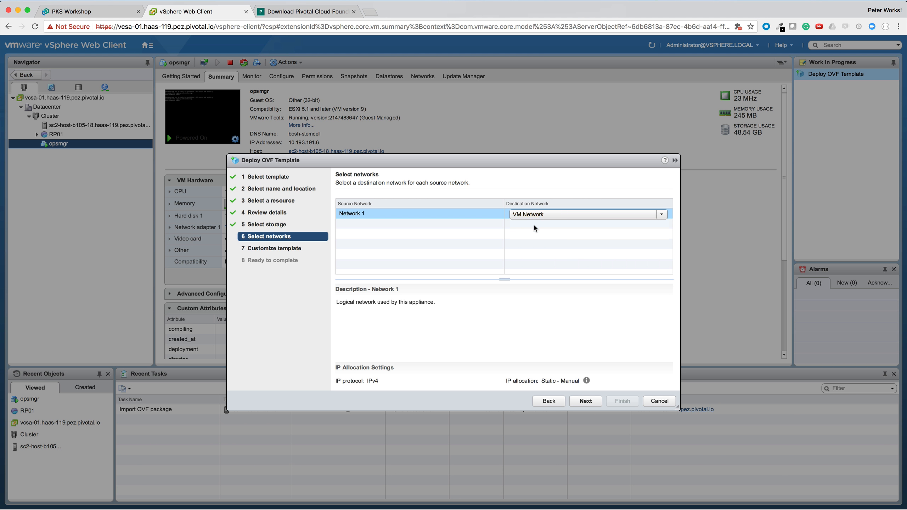
# Enter and confirm the admin password in the template properties
pyautogui.click(582, 403)
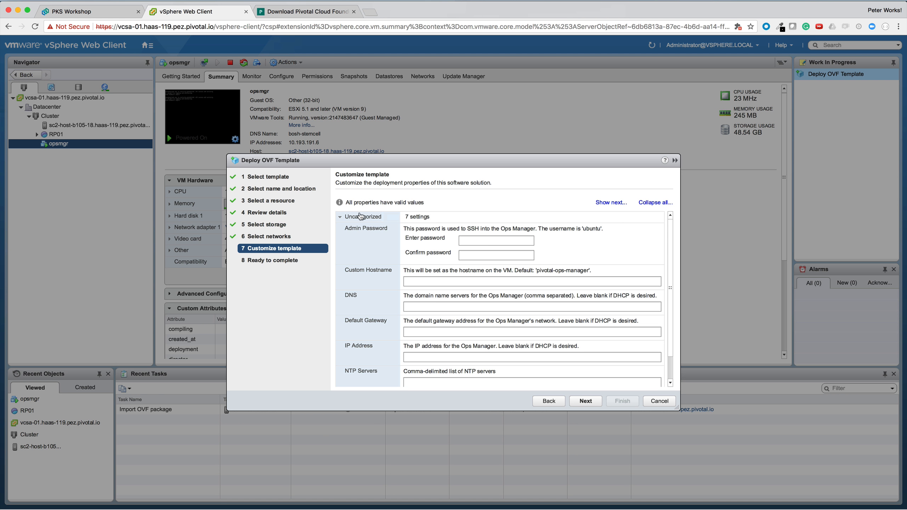
pyautogui.click(474, 240)
pyautogui.click(474, 241)
pyautogui.write('*')
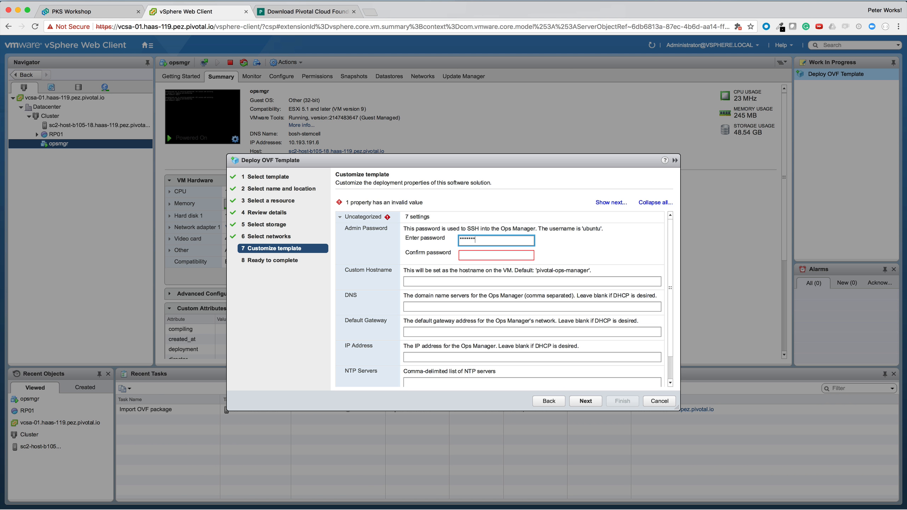
pyautogui.press('Tab')
pyautogui.write('*********')
pyautogui.press('Tab')
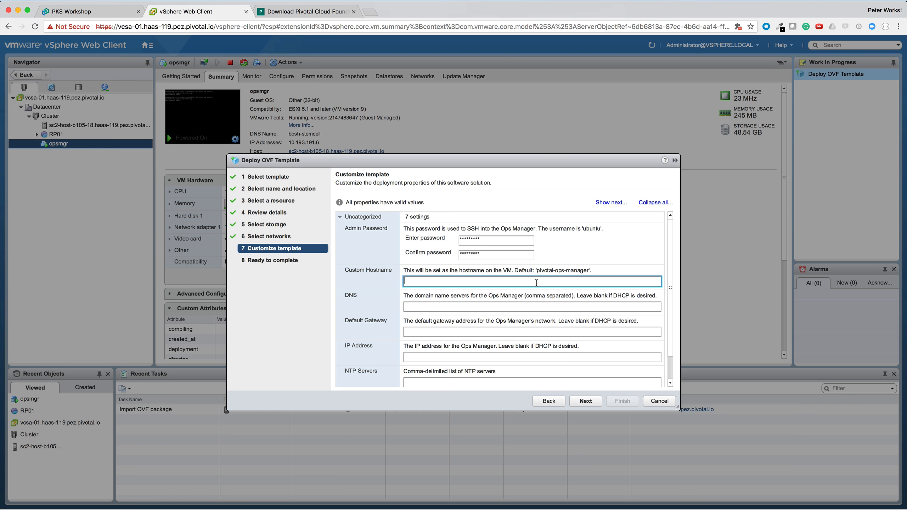
# Set the custom hostname to opsmgr.haas-119.pez.pivotal.io
pyautogui.click(414, 357)
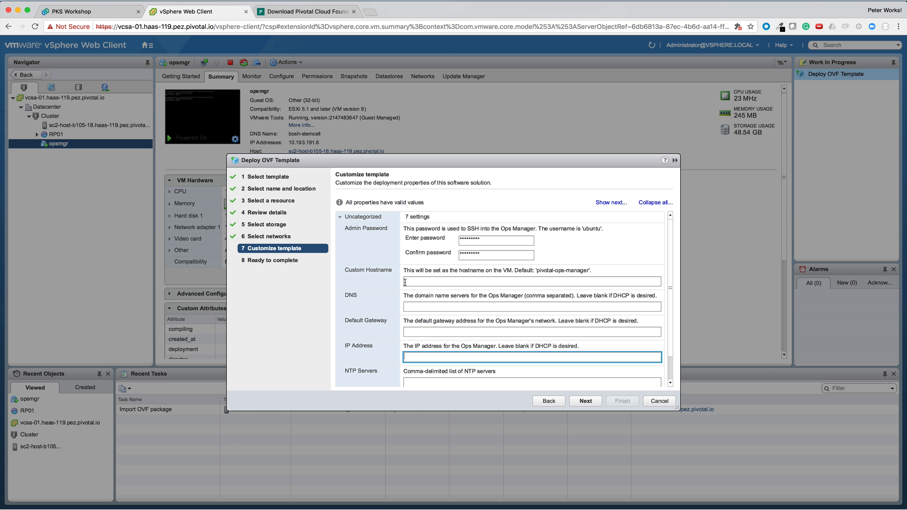
pyautogui.click(409, 282)
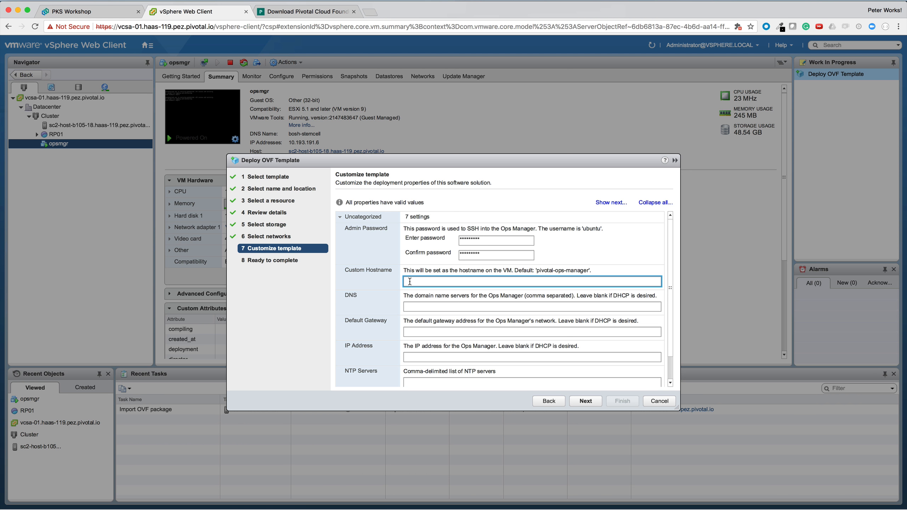
pyautogui.press('super+shift+v')
pyautogui.press('Return')
# Set DNS to 10.0.0.2, gateway to 10.0.0.1 and IP address to 10.0.0.29
pyautogui.click(440, 307)
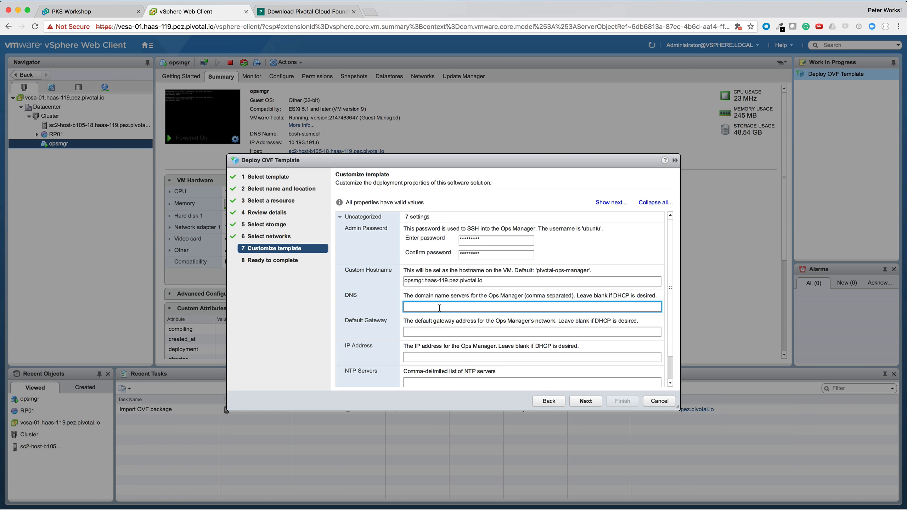
pyautogui.write('10.0.0.1')
pyautogui.press('BackSpace')
pyautogui.write('2')
pyautogui.press('Tab')
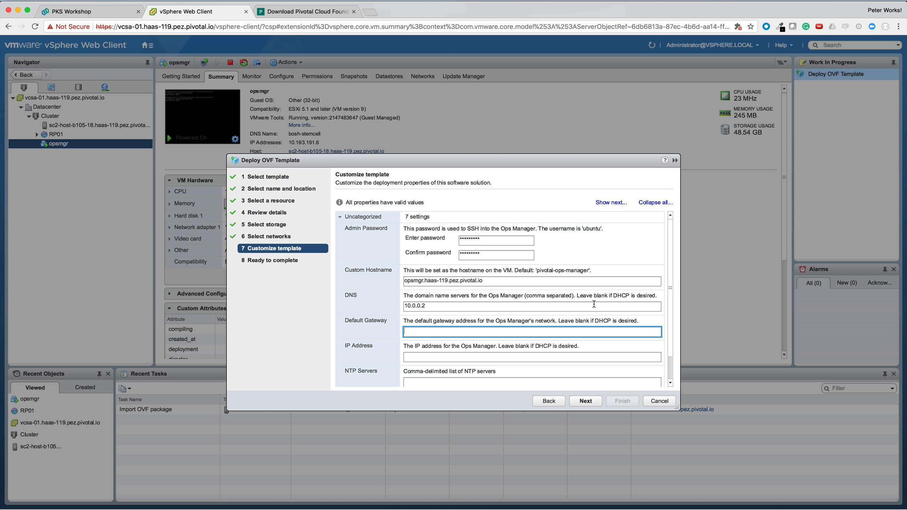
pyautogui.write('10.0.0.1')
pyautogui.press('Tab')
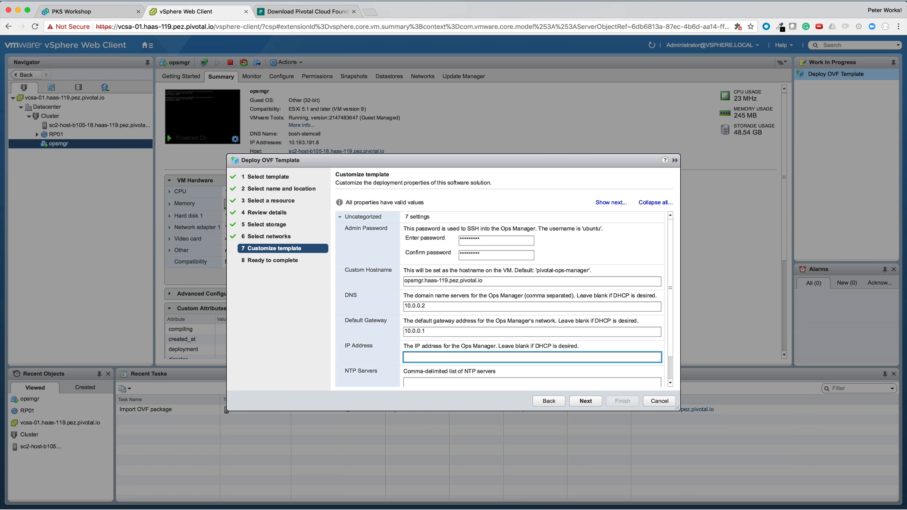
pyautogui.write('10.0.0.29')
# Set NTP server 10.0.0.1 and netmask 255.0.0.0, then advance to Ready to complete
pyautogui.scroll(-2, 672, 279)
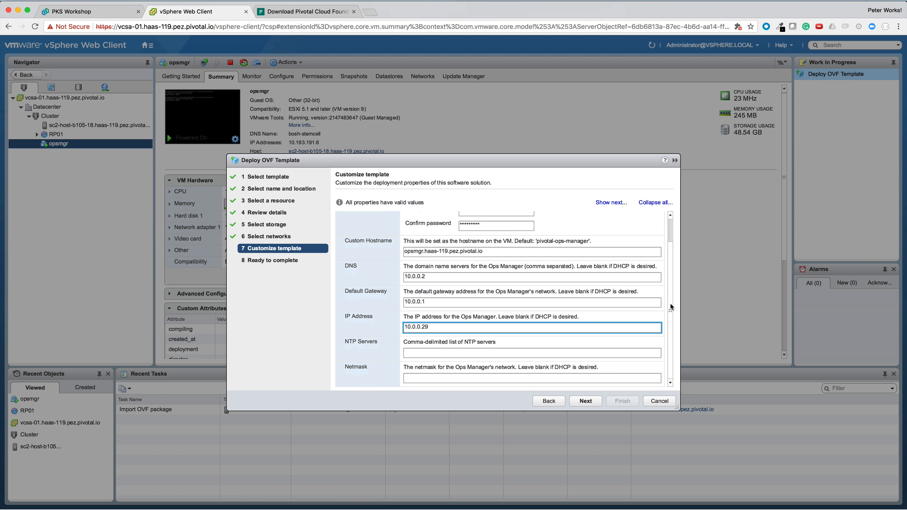
pyautogui.click(506, 354)
pyautogui.write('10')
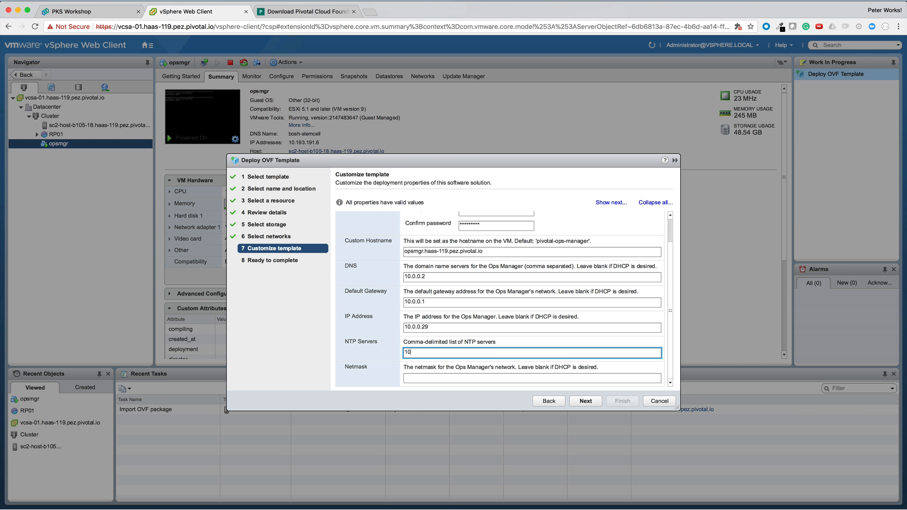
pyautogui.write('.0.0')
pyautogui.press('Tab')
pyautogui.write('10')
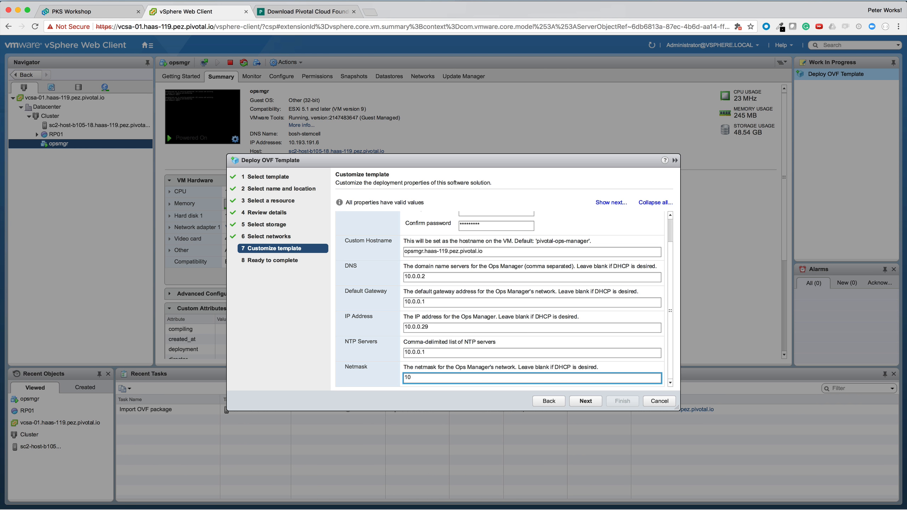
pyautogui.press('BackSpace')
pyautogui.press('BackSpace')
pyautogui.press('BackSpace')
pyautogui.write('.0.0.0')
pyautogui.click(586, 401)
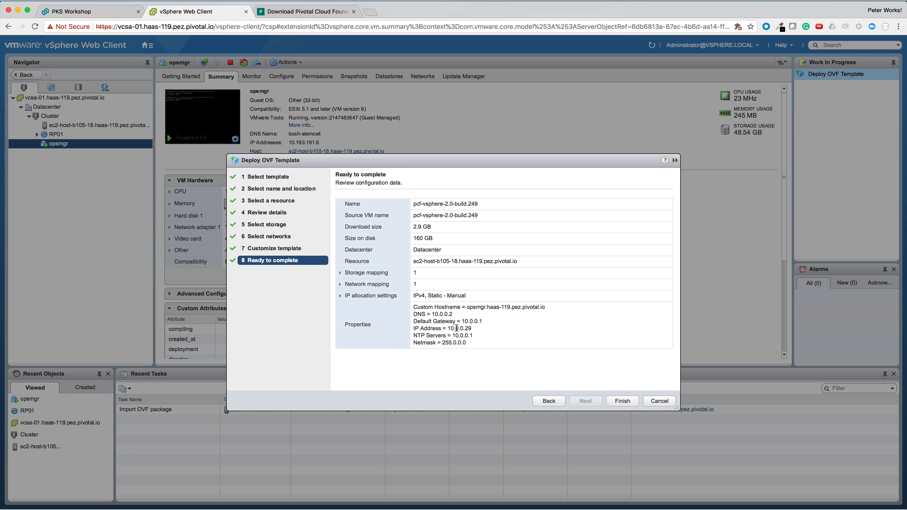
# Finish the OVF wizard to deploy the Ops Manager VM
pyautogui.moveTo(453, 308); pyautogui.dragTo(467, 357)
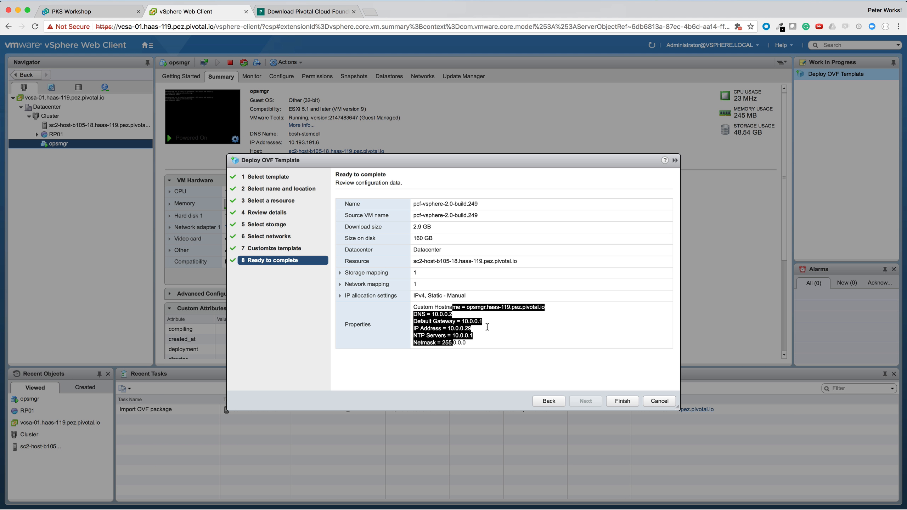
pyautogui.click(486, 326)
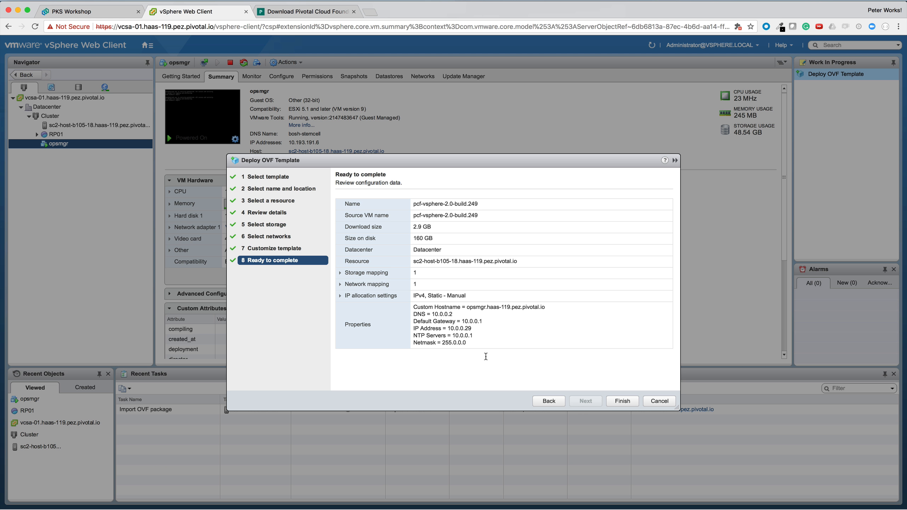
pyautogui.click(615, 402)
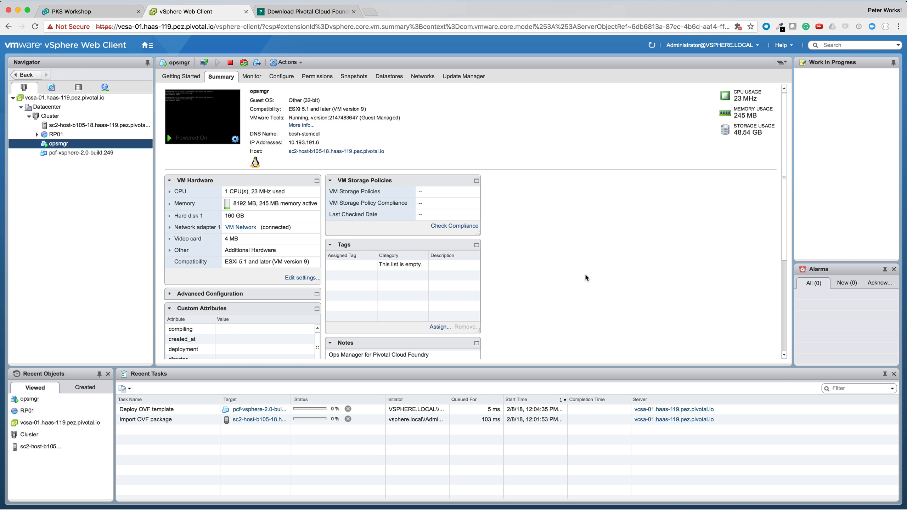
# Power on the pcf-vsphere-2.0-build.249 VM and open a new browser tab
pyautogui.rightClick(112, 157)
pyautogui.moveTo(143, 172)
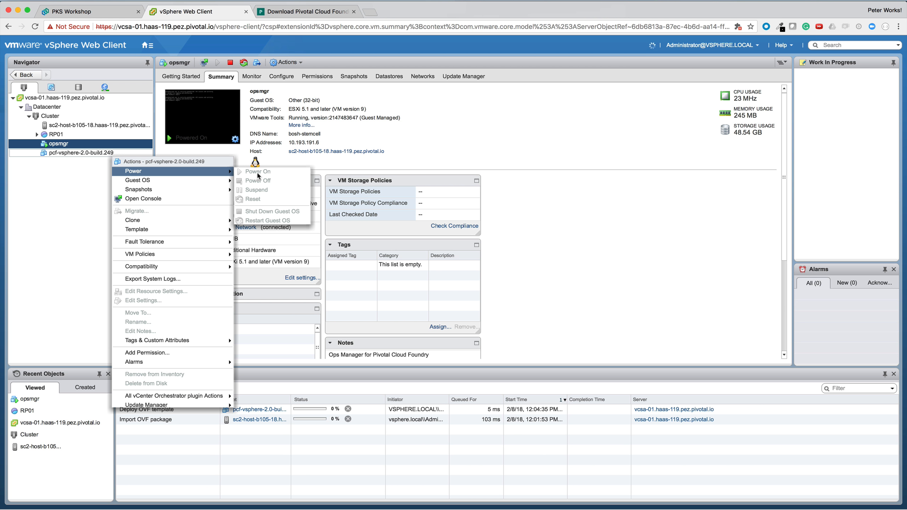
pyautogui.click(409, 126)
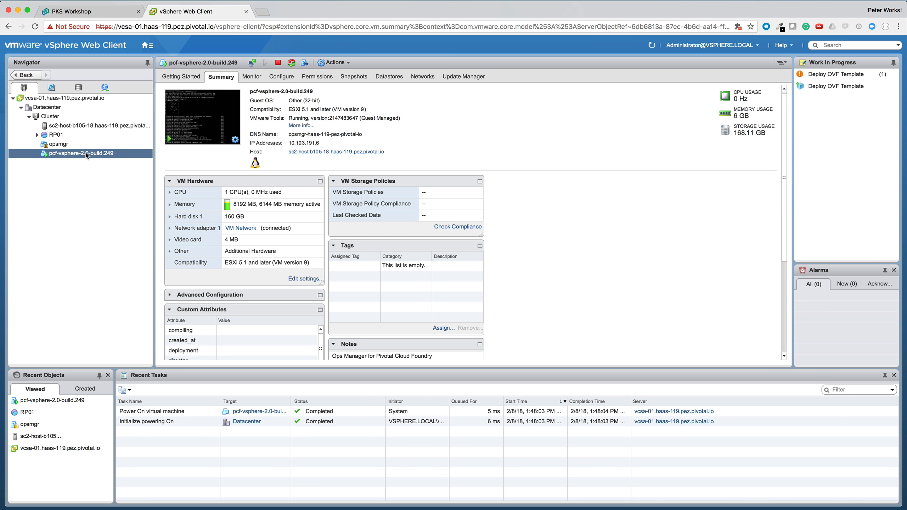
pyautogui.click(263, 13)
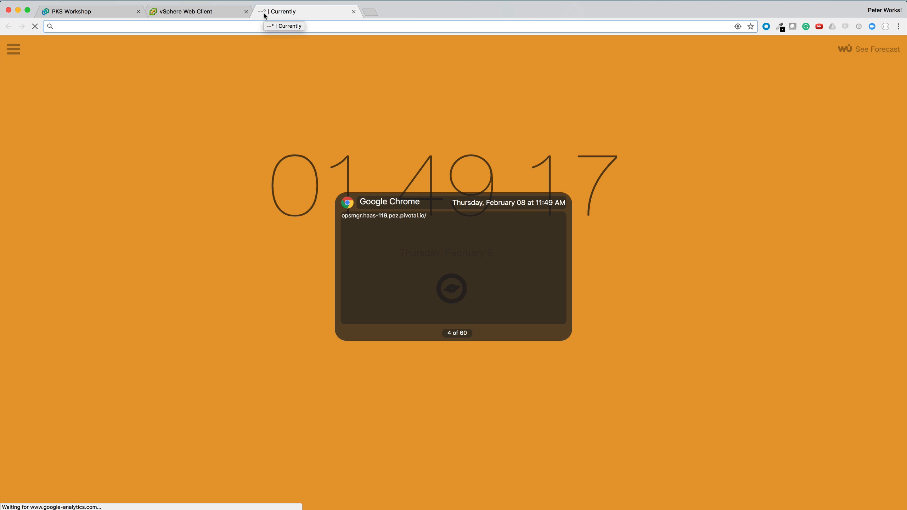
# Load opsmgr.haas-119.pez.pivotal.io, proceeding past the certificate warning
pyautogui.write('opsmgr.haas-119.pez.pivotal.io/')
pyautogui.press('Return')
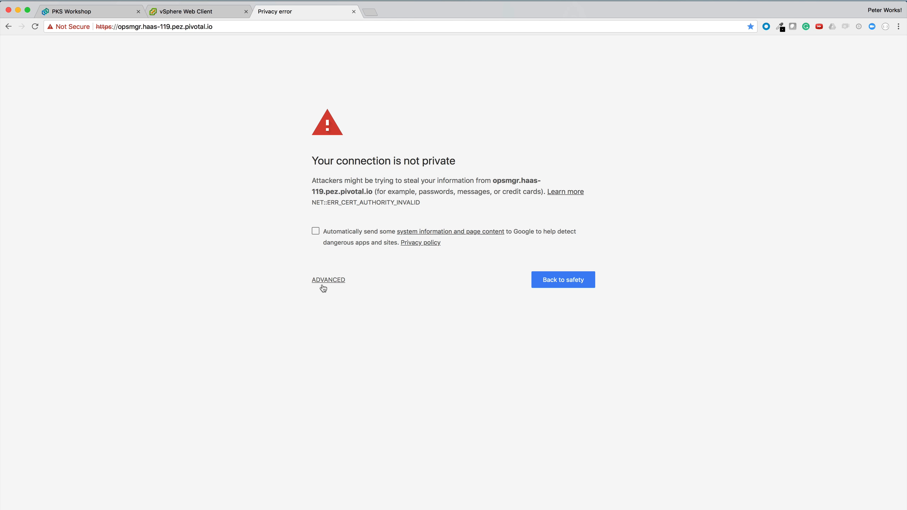
pyautogui.click(319, 284)
pyautogui.click(357, 353)
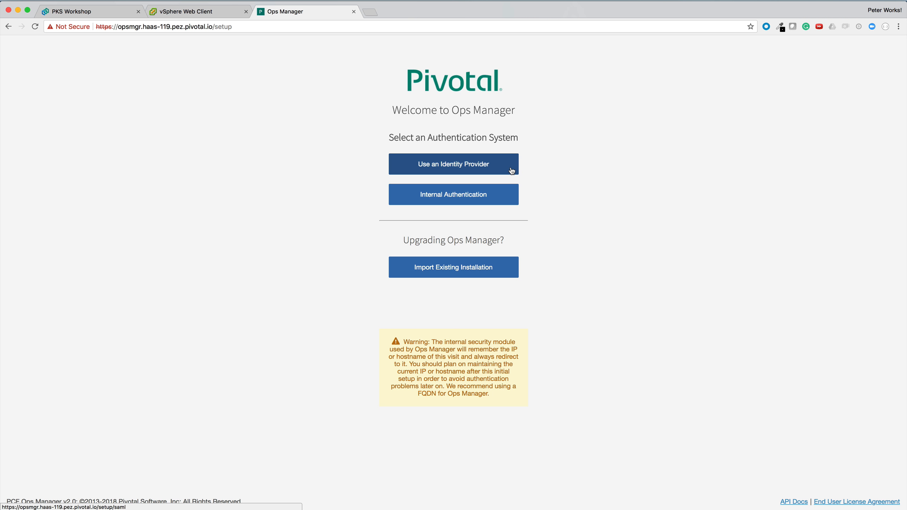
# Pick Internal Authentication, then go back to the authentication choice page
pyautogui.click(497, 195)
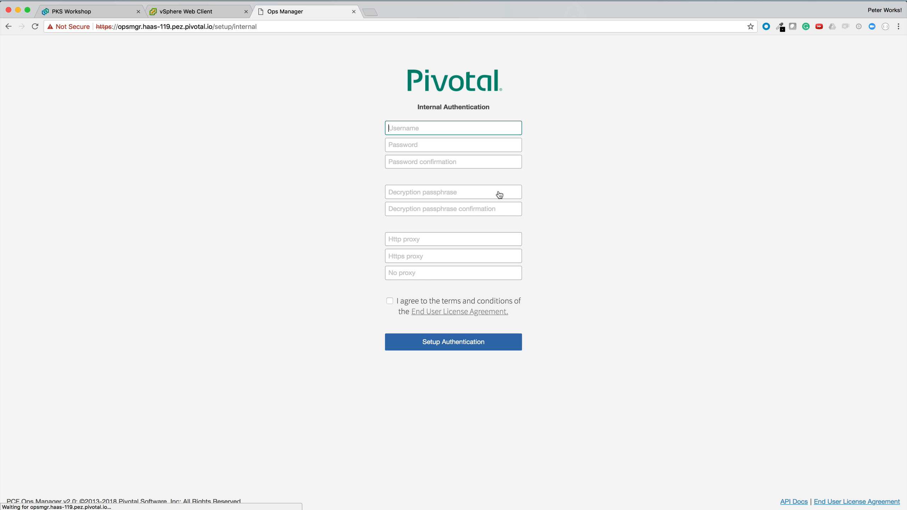
pyautogui.click(8, 26)
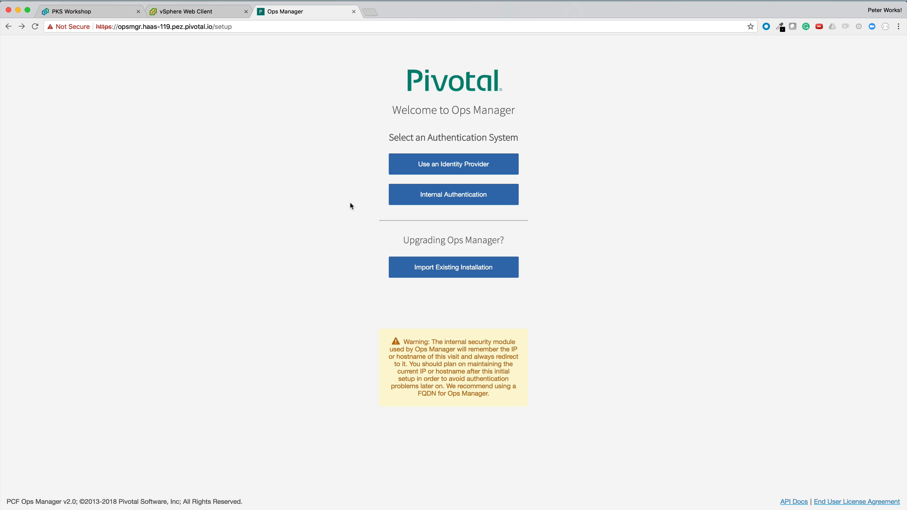
# Choose Internal Authentication and enter username admin with a password and its confirmation
pyautogui.click(424, 196)
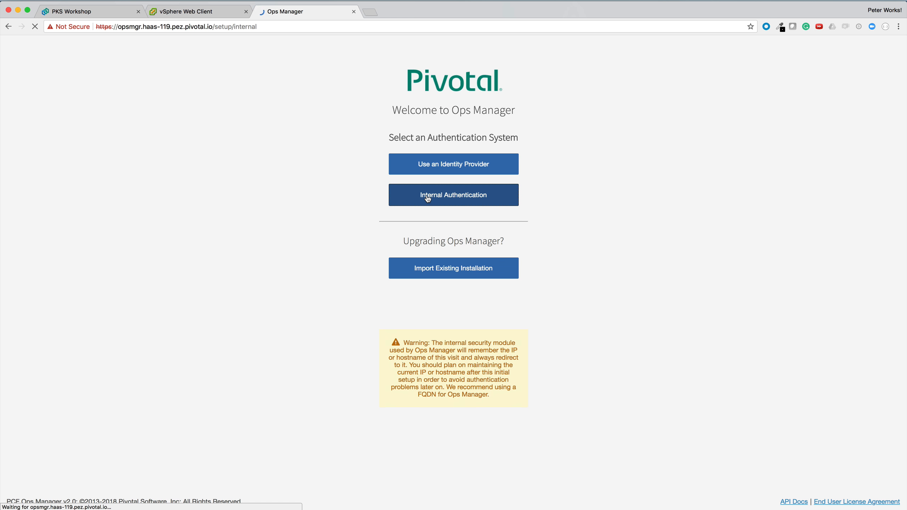
pyautogui.write('admin')
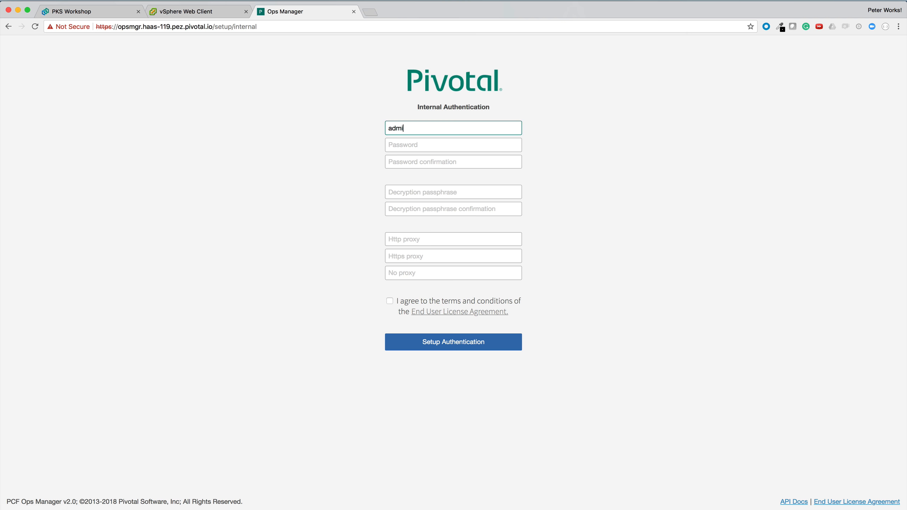
pyautogui.press('Tab')
pyautogui.write('password')
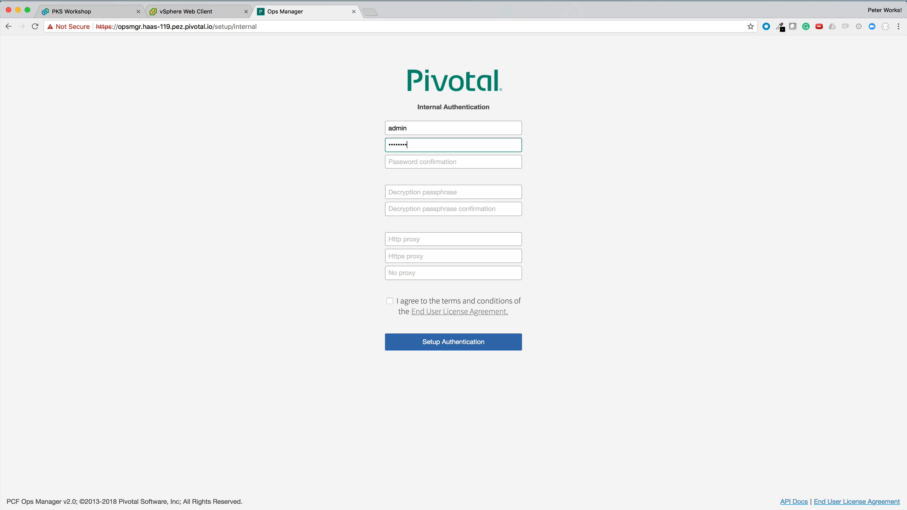
pyautogui.press('Tab')
pyautogui.write('passwor')
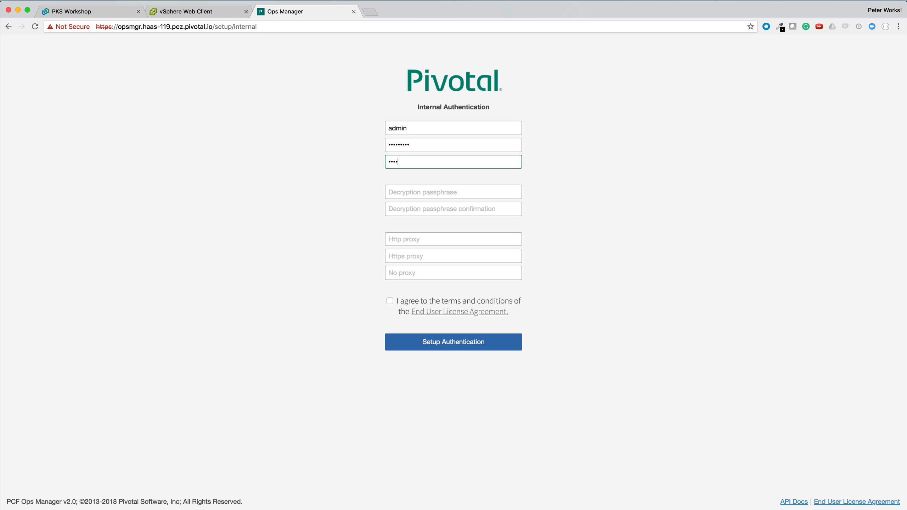
pyautogui.write('d1')
# Enter and confirm the decryption passphrase, accept the EULA, and submit the authentication setup
pyautogui.click(432, 194)
pyautogui.write('•••')
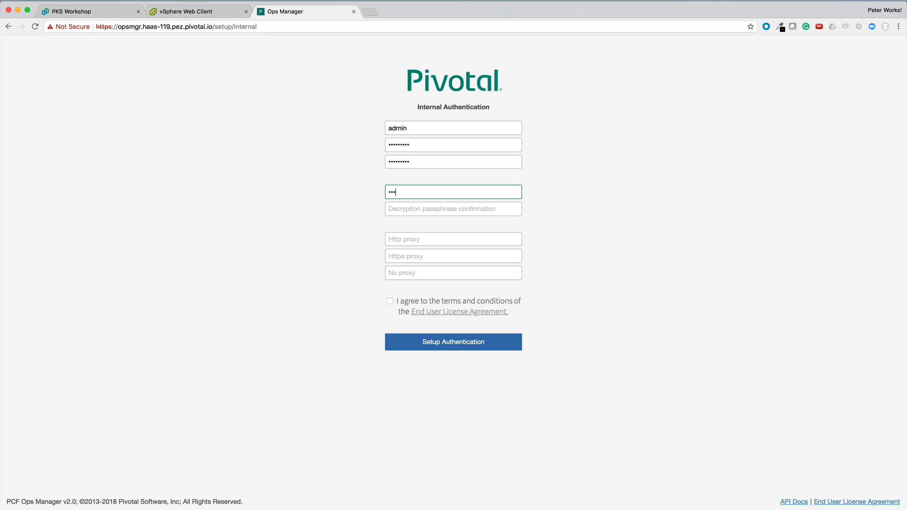
pyautogui.write('••••••')
pyautogui.press('Tab')
pyautogui.write('•')
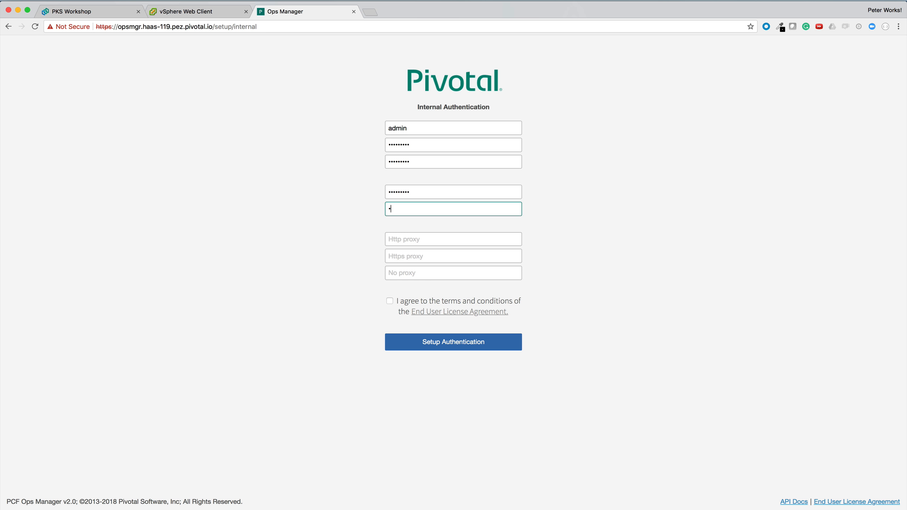
pyautogui.write('••••••••')
pyautogui.press('Tab')
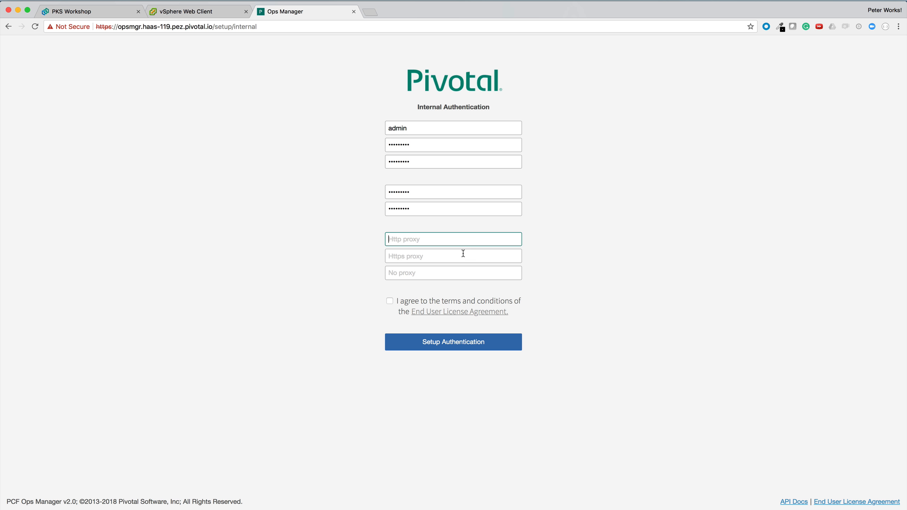
pyautogui.click(390, 302)
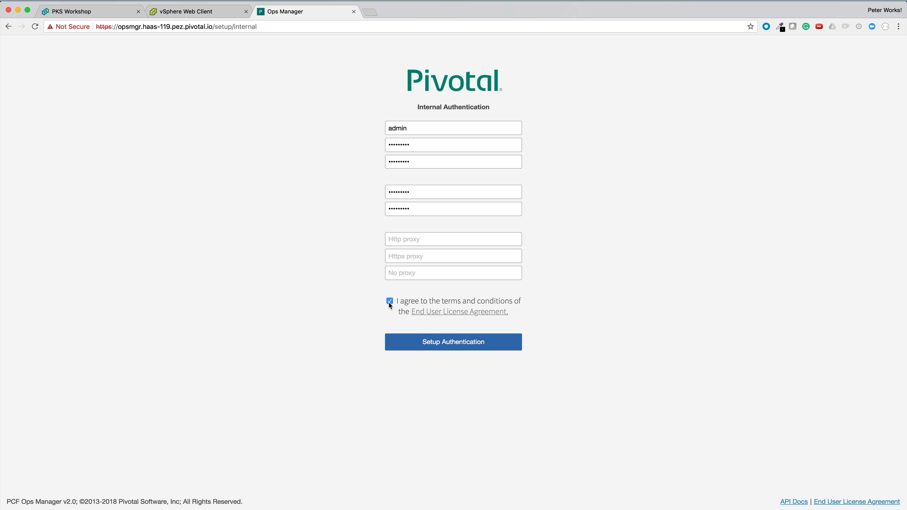
pyautogui.click(421, 349)
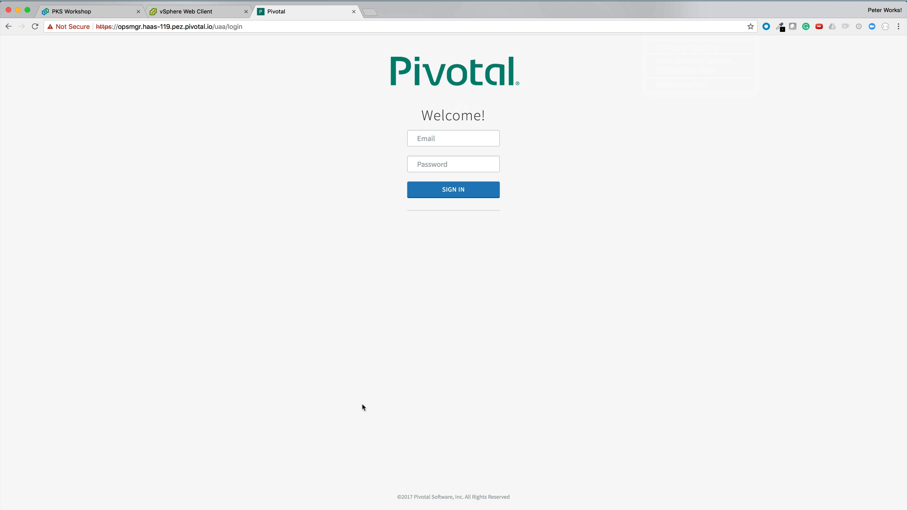
# Sign in to Ops Manager as admin with the account password
pyautogui.click(440, 139)
pyautogui.write('admin')
pyautogui.press('Tab')
pyautogui.write('***')
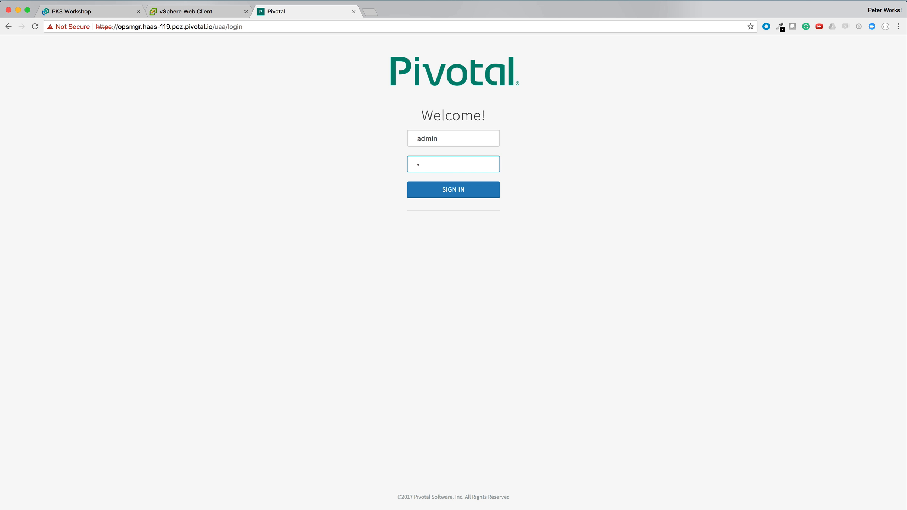
pyautogui.write('********')
pyautogui.press('Return')
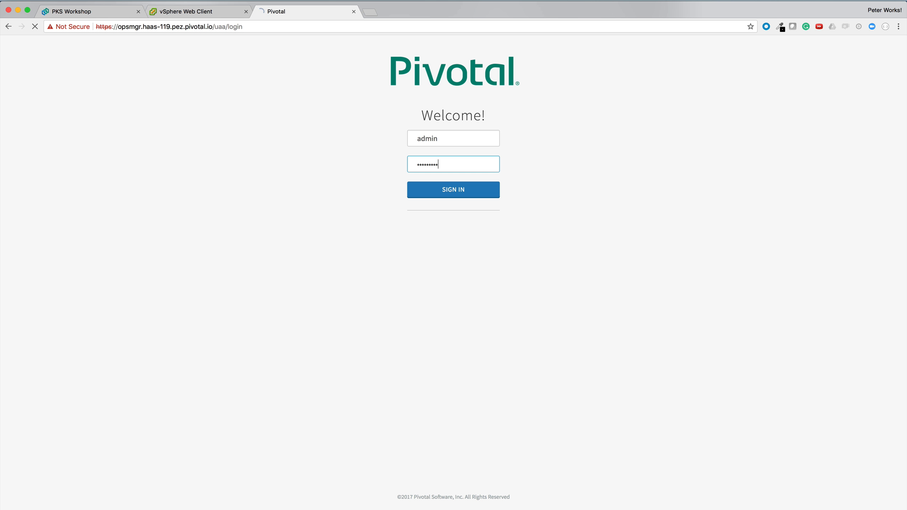